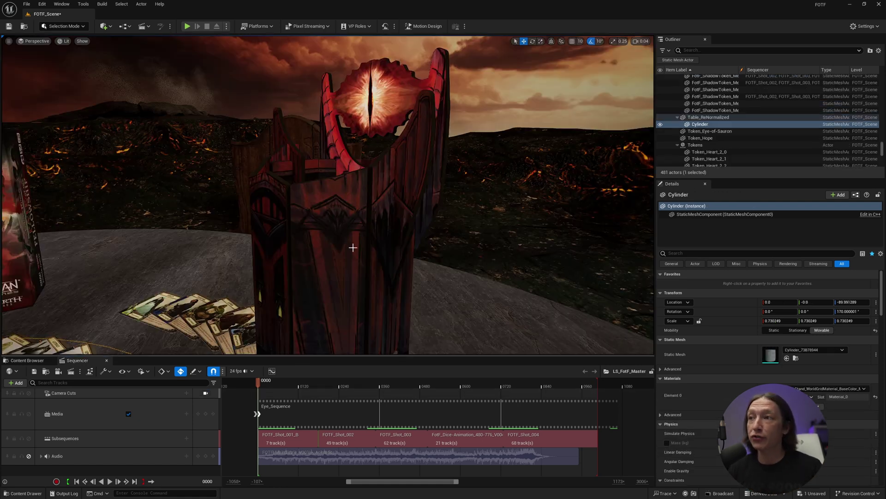
- Add the Cylinder table actor as a track in LS_FotF_Master and frame it in the viewport
right_drag(324, 235, 256, 227)
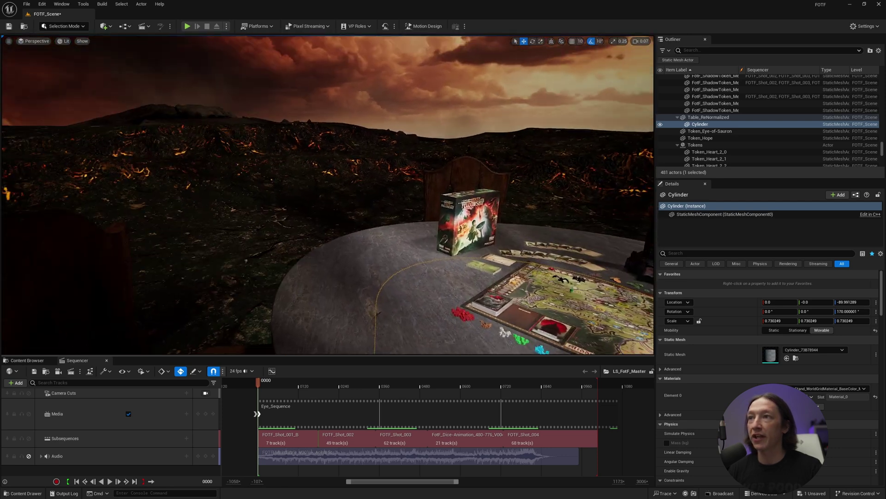
right_drag(328, 194, 327, 231)
key(s)
key(f)
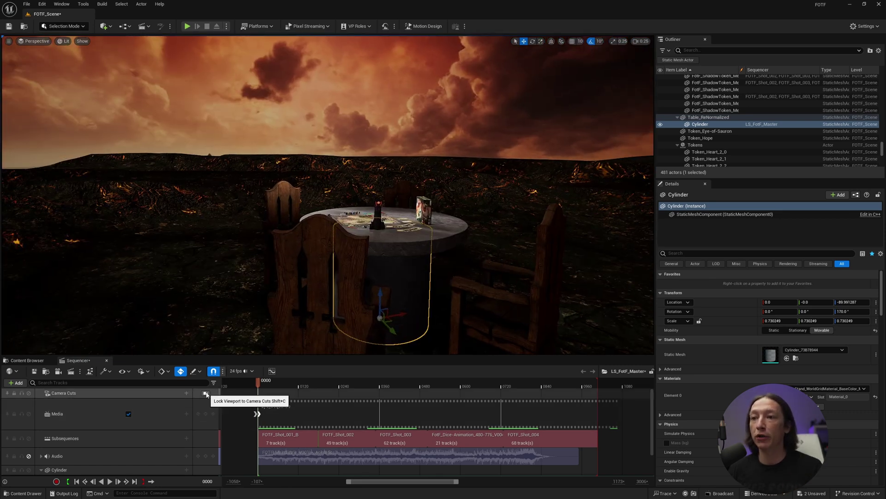
- Enlarge the Sequencer track list, select the Audio track, and lock the viewport to camera cuts
drag(308, 356, 308, 317)
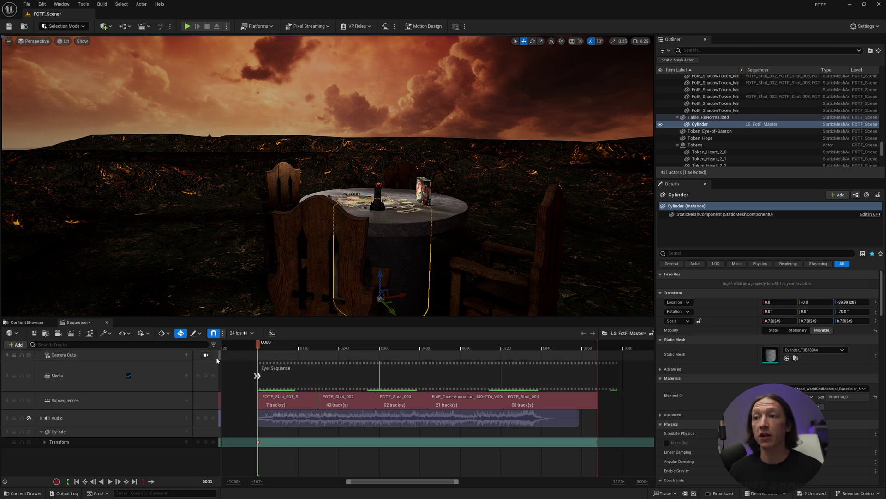
click(135, 422)
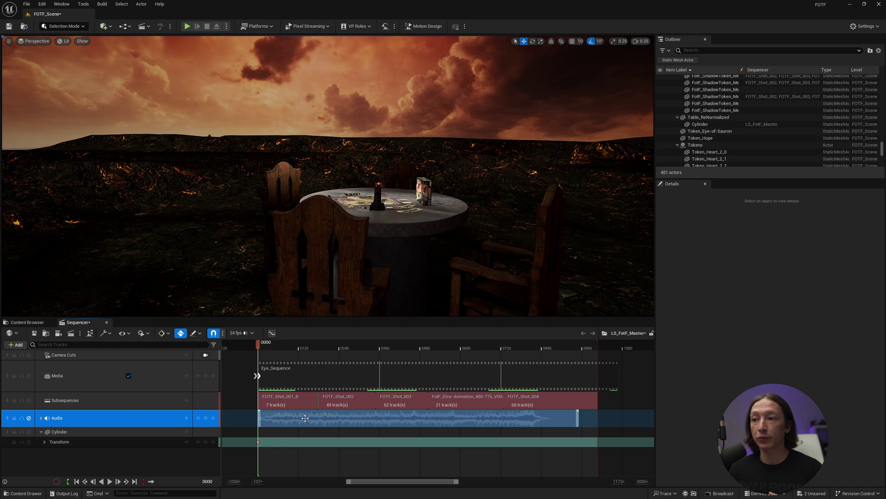
click(206, 355)
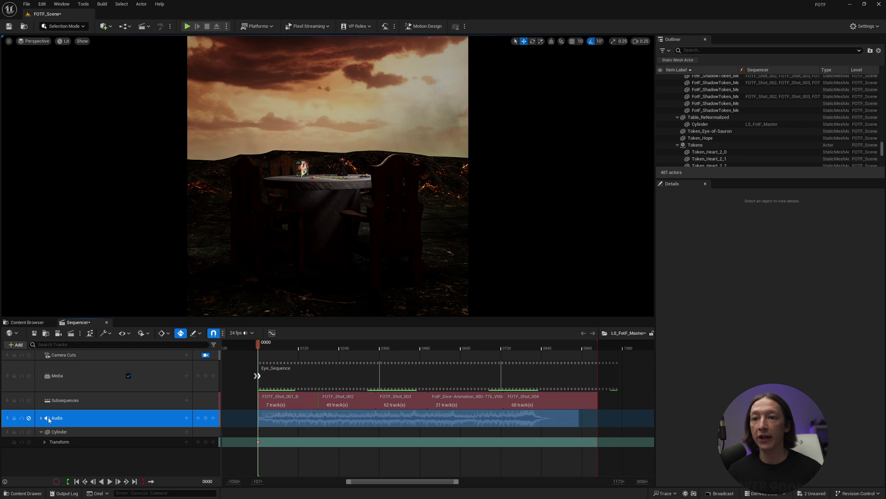
- Toggle mute on the Audio track and play LS_FotF_Master through to frame 0994
right_click(63, 418)
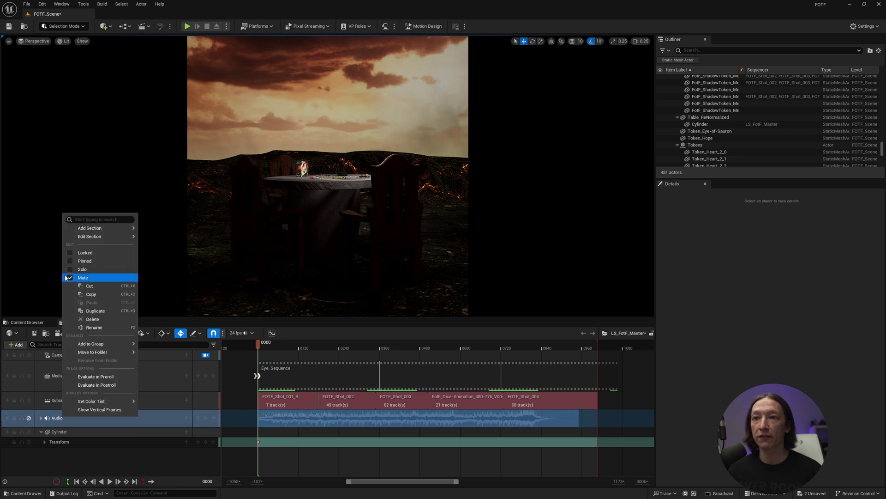
click(272, 349)
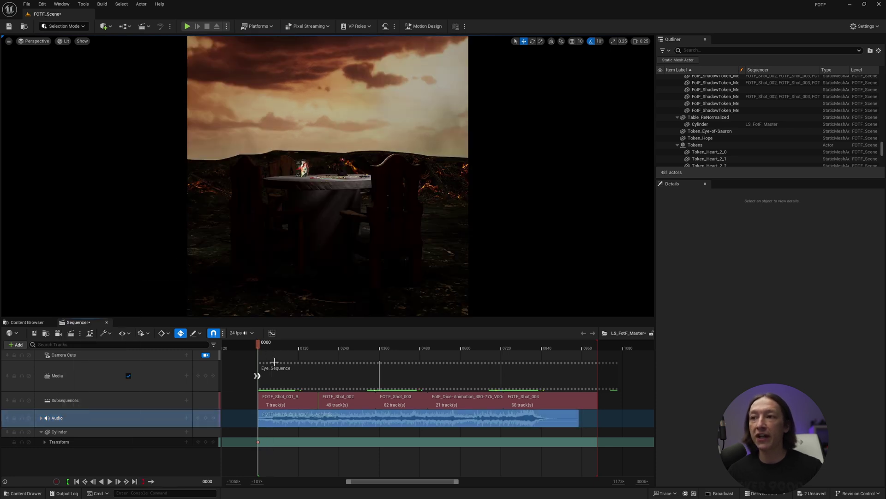
key(space)
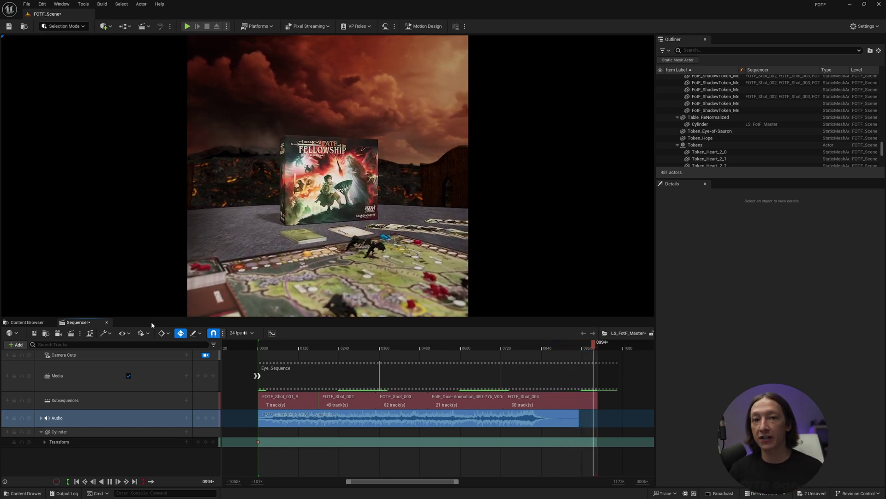
- Preview the opening shot from frame 0099 to 0144, then fly freely in close to the meeples
click(291, 344)
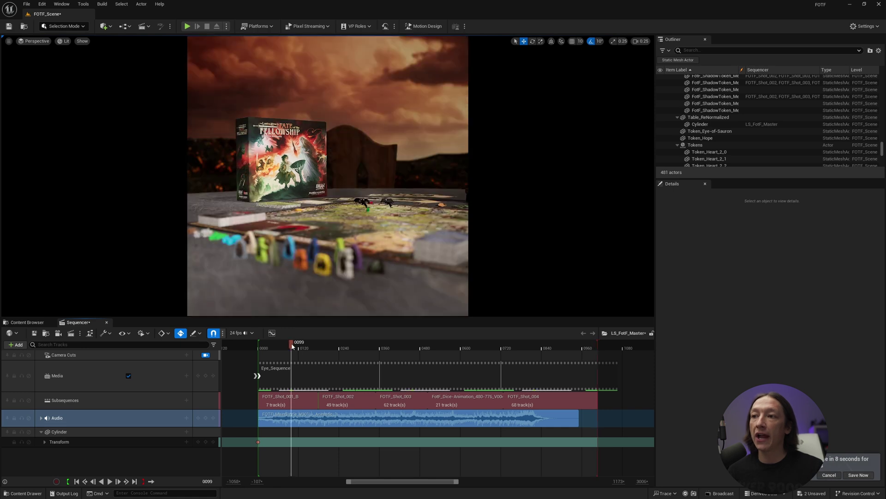
mouse_move(291, 350)
mouse_down()
mouse_move(280, 349)
mouse_move(310, 351)
mouse_move(286, 354)
mouse_move(309, 358)
mouse_move(305, 365)
mouse_move(279, 363)
mouse_move(314, 363)
mouse_move(294, 360)
mouse_up()
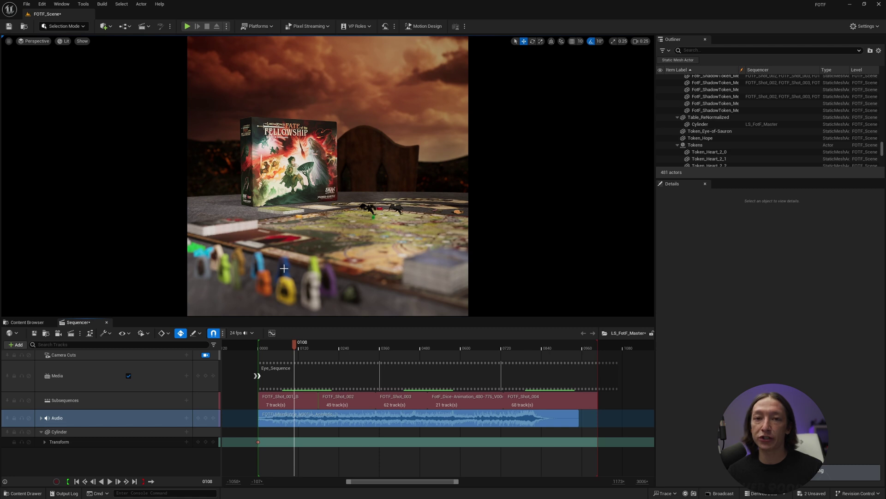
click(286, 282)
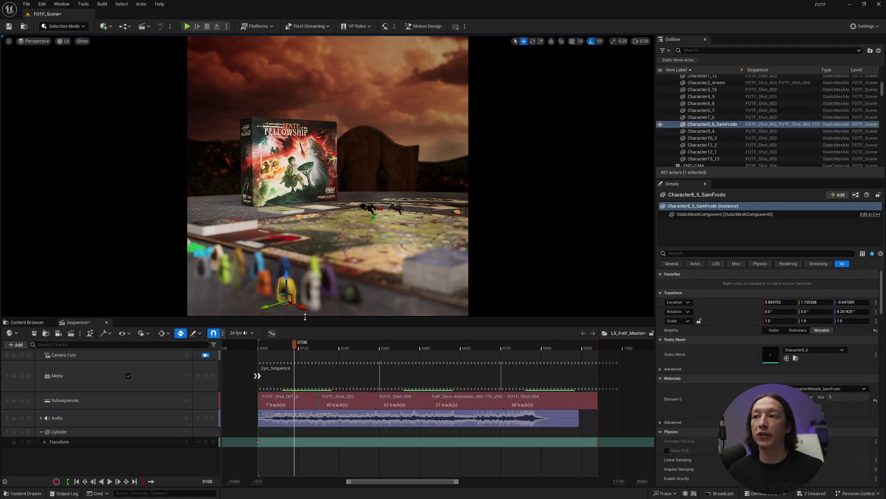
right_drag(305, 314, 349, 263)
click(399, 251)
right_drag(400, 252, 399, 252)
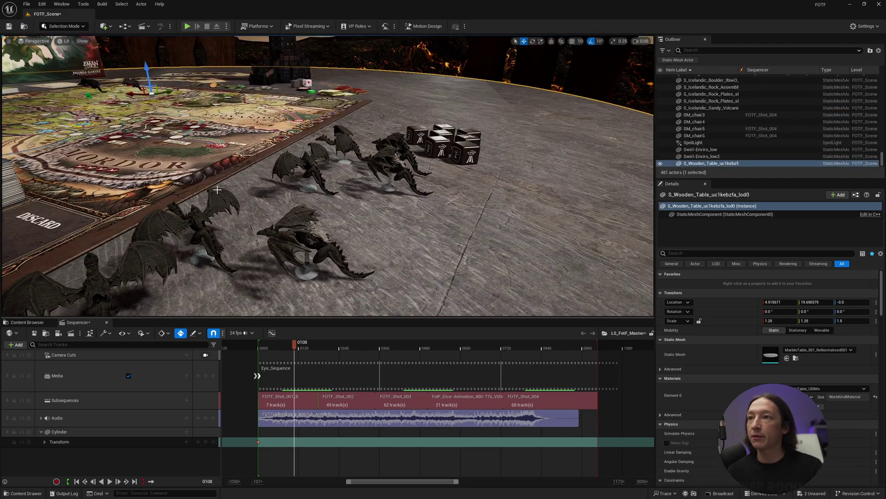
- Focus on the dragon figure Pose_A_single_piece1_2_3, then fly back out to a board overview
click(221, 194)
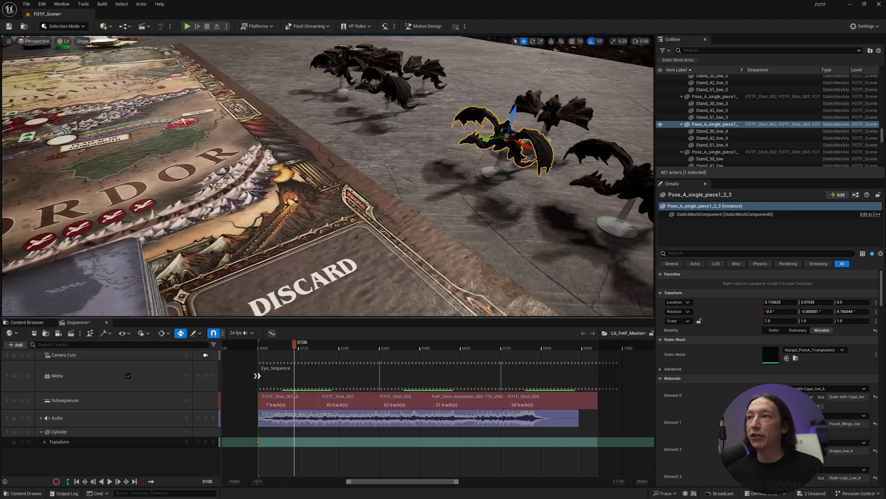
key(f)
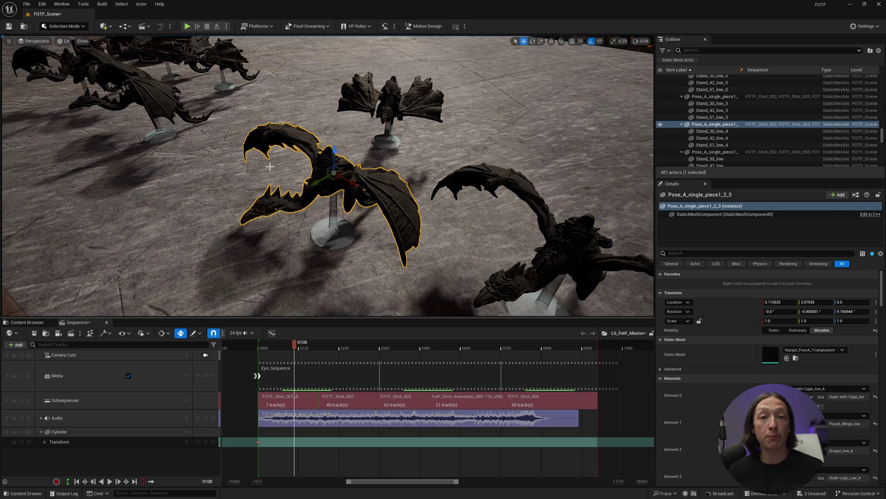
right_drag(296, 187, 283, 184)
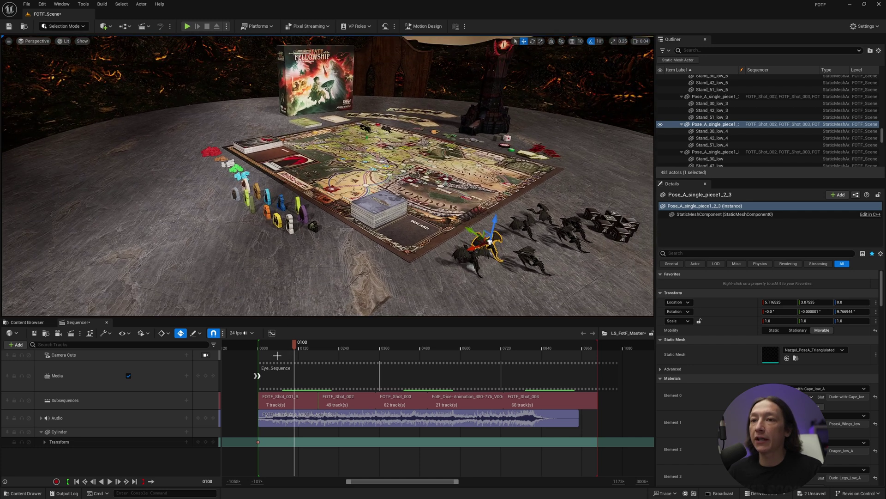
- Relock the viewport to camera cuts, scrub the box shots, and settle on frame 0111
click(205, 356)
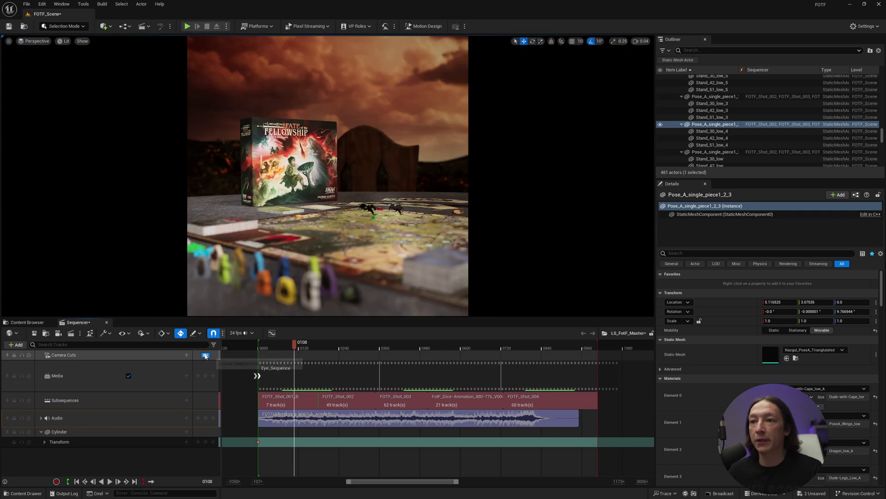
mouse_move(294, 343)
mouse_down()
mouse_move(306, 344)
mouse_move(294, 344)
mouse_up()
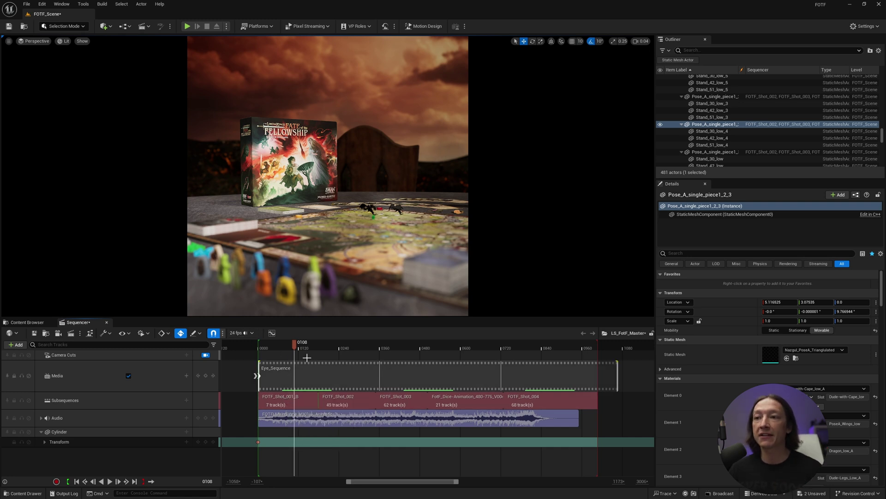
mouse_move(298, 343)
mouse_down()
mouse_move(319, 343)
mouse_move(304, 343)
mouse_up()
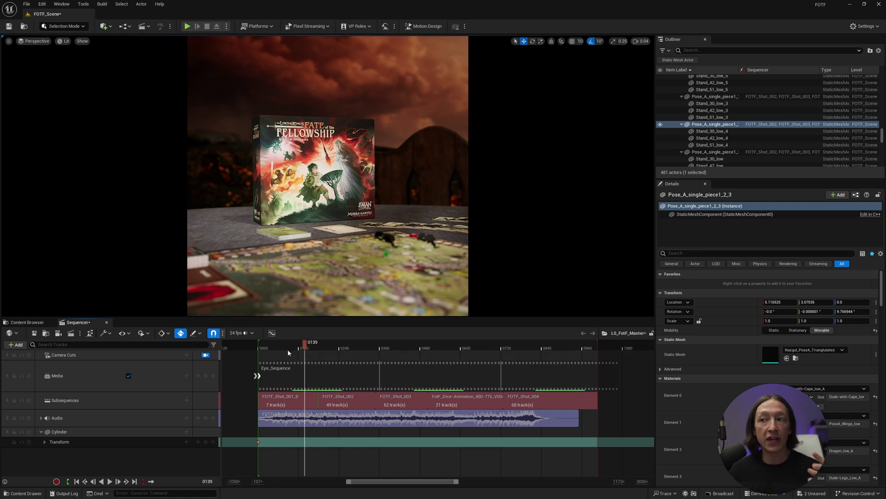
mouse_move(287, 349)
mouse_down()
mouse_move(279, 346)
mouse_move(314, 354)
mouse_move(297, 351)
mouse_up()
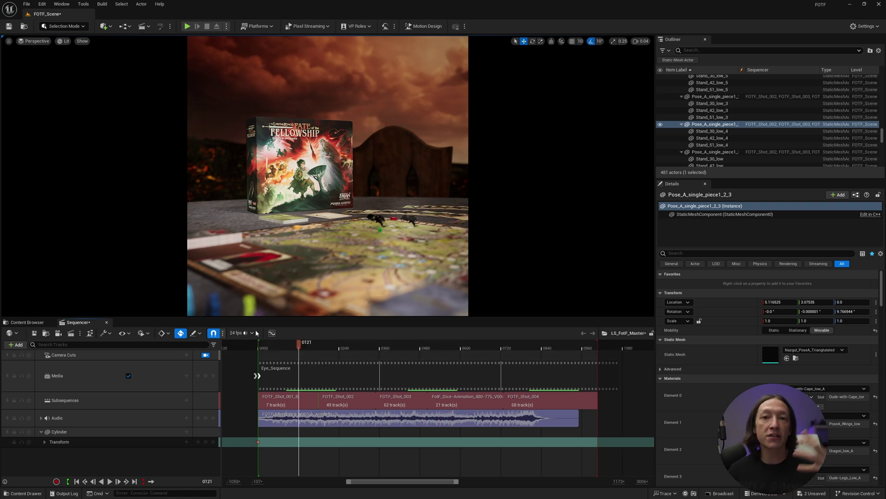
mouse_move(296, 352)
mouse_down()
mouse_move(305, 347)
mouse_move(296, 347)
mouse_up()
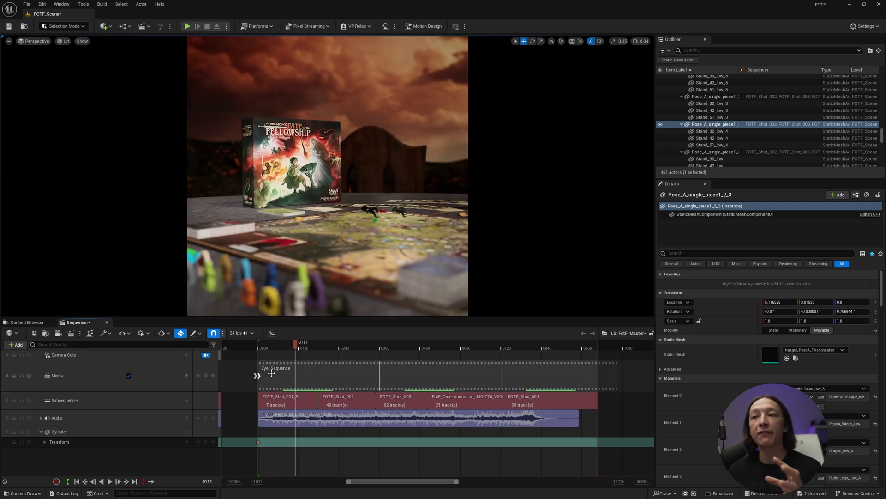
click(144, 404)
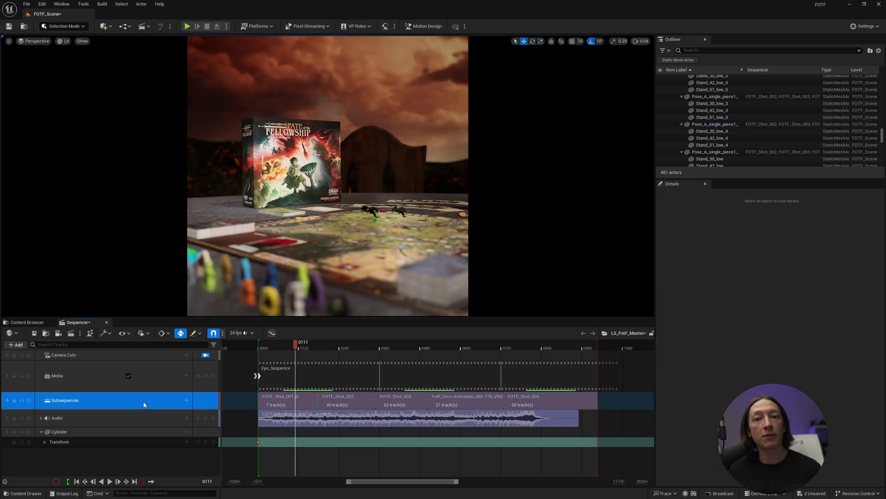
- Review the FOTF_Shot_001_B subsequence up to frame 0169, then close the Sequencer
double_click(283, 402)
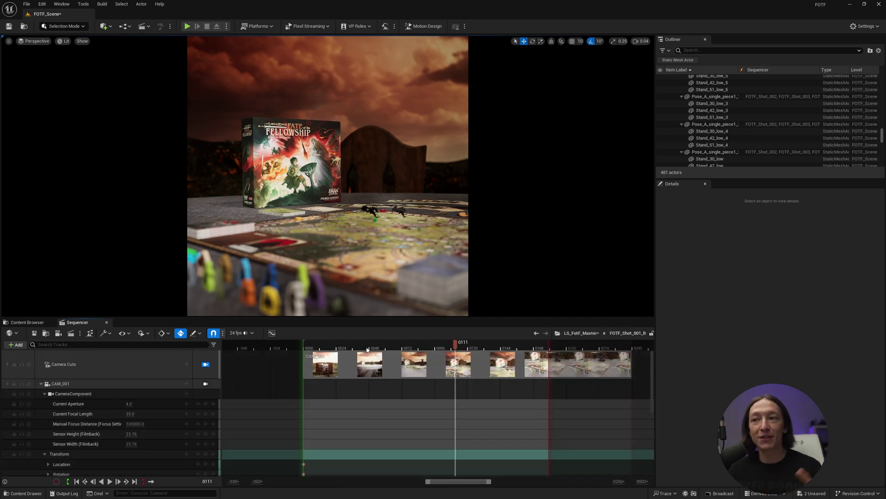
click(321, 344)
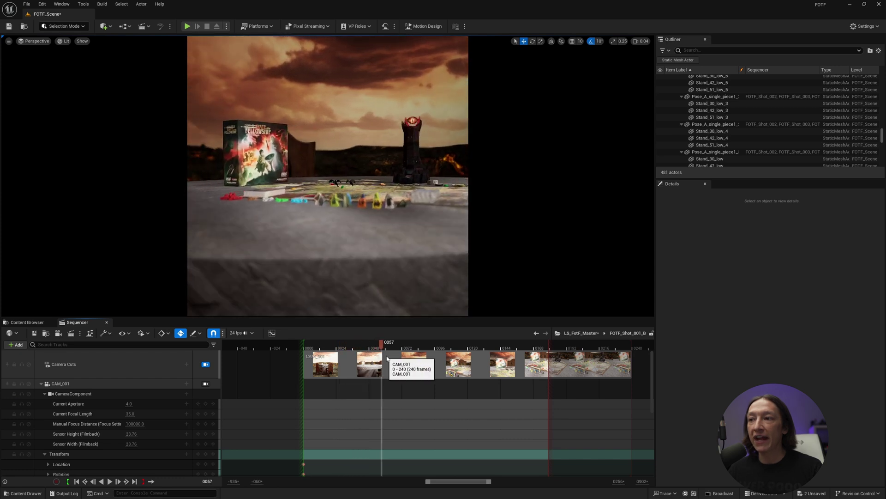
drag(416, 361, 505, 360)
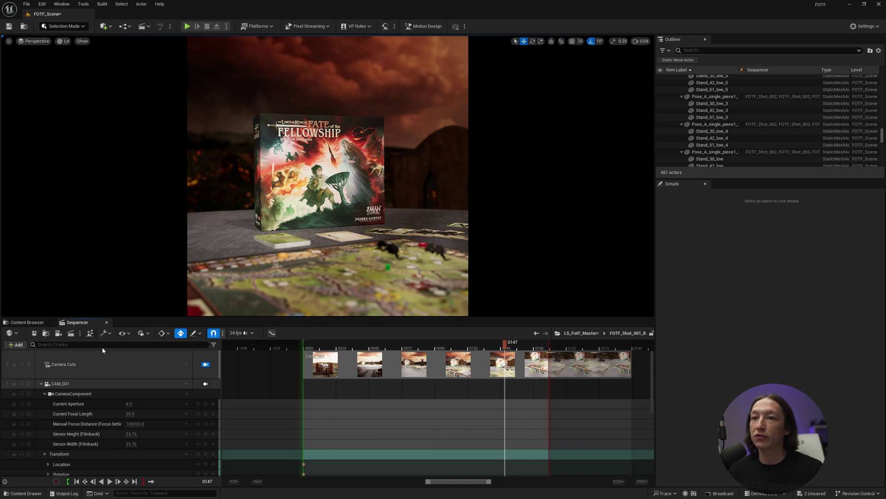
click(107, 324)
right_drag(366, 297, 374, 287)
- Open LS_FotF_Master from the _SEQUENCES folder in the Content Browser
scroll(65, 390, up, 5)
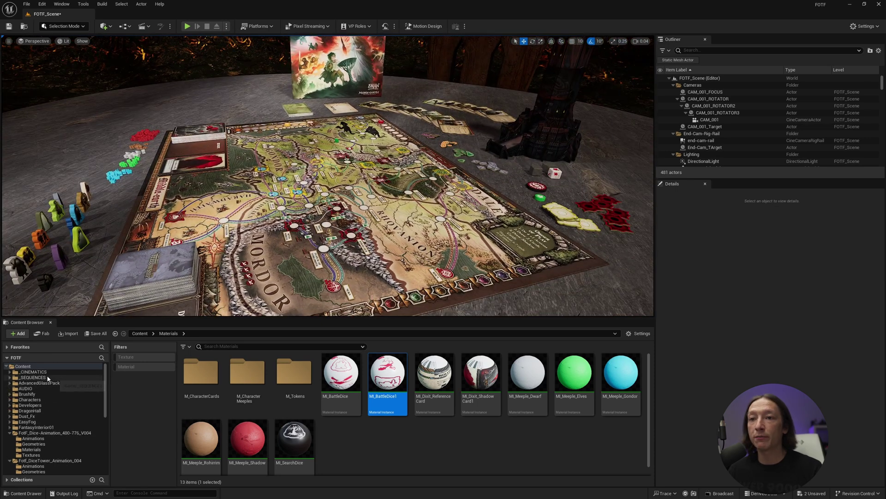
click(48, 377)
double_click(369, 379)
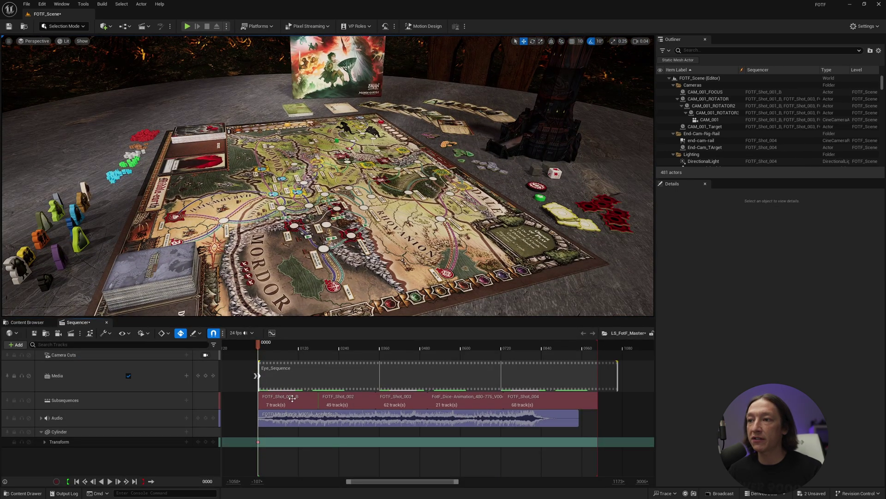
- Scrub the master sequence from frame 0238 to around 0534, then enter the FotF_Dice-Animation subsequence
drag(343, 348, 387, 347)
right_drag(329, 293, 328, 293)
drag(411, 344, 436, 347)
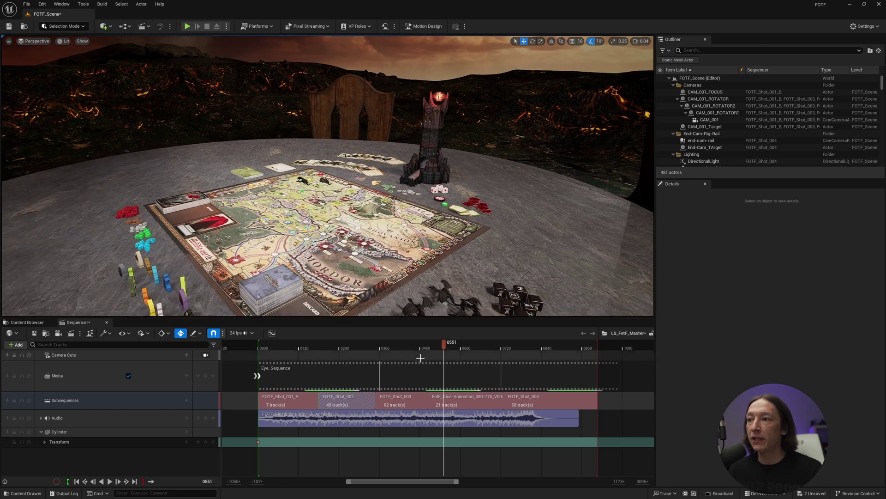
mouse_move(433, 350)
mouse_down()
mouse_move(422, 348)
mouse_move(438, 349)
mouse_up()
double_click(431, 405)
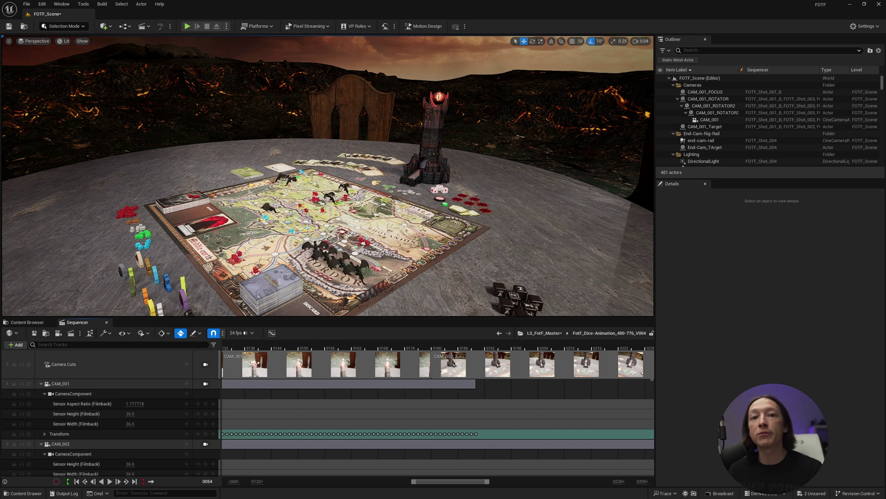
- Orbit around the table and scrub the dice shot back to frame 0082
right_drag(293, 244, 294, 245)
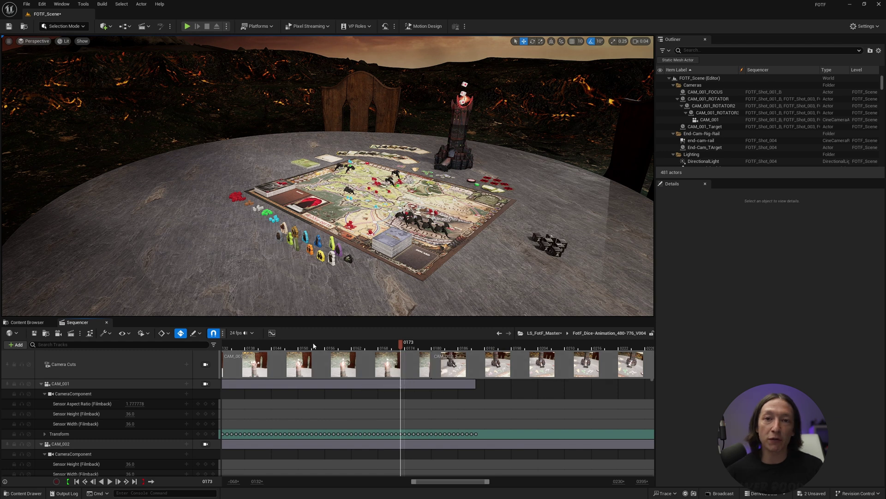
right_drag(293, 244, 294, 244)
ctrl+scroll(423, 392, down, 3)
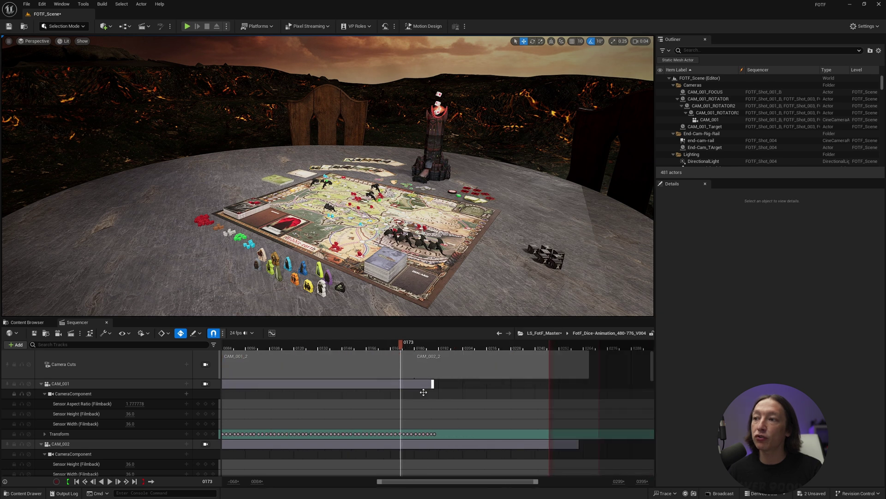
ctrl+scroll(424, 392, down, 3)
click(425, 346)
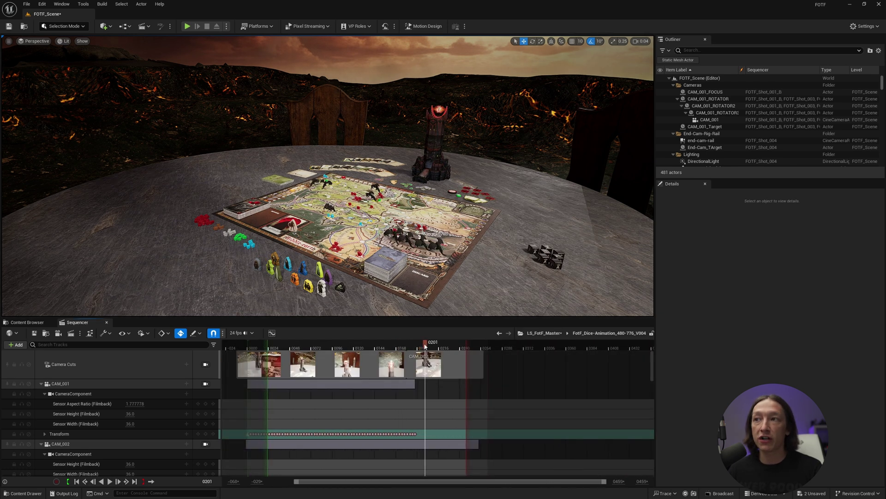
drag(425, 346, 320, 346)
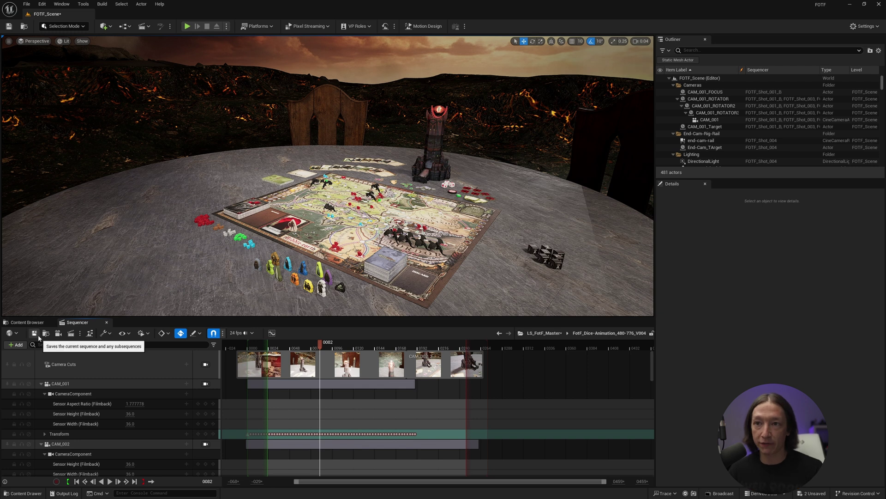
- Save the sequences, toggle the camera-cuts view, and play the dice shot from frame 0024
click(35, 333)
click(77, 322)
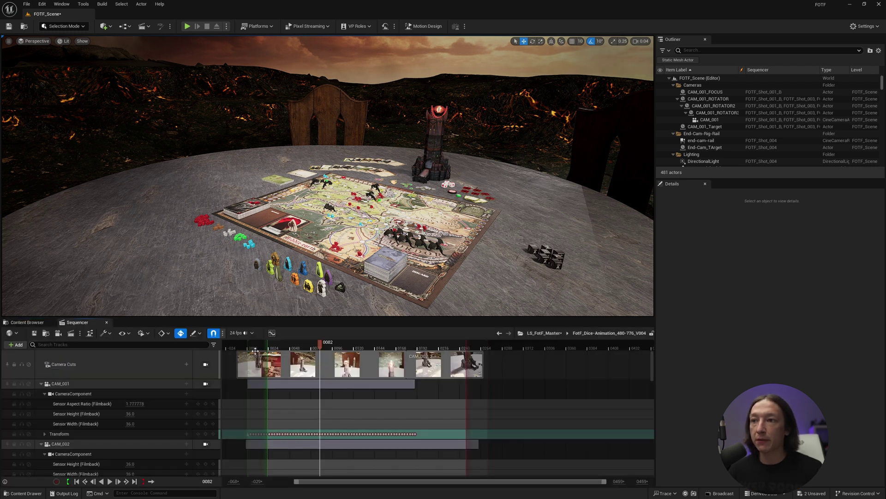
click(205, 365)
click(205, 364)
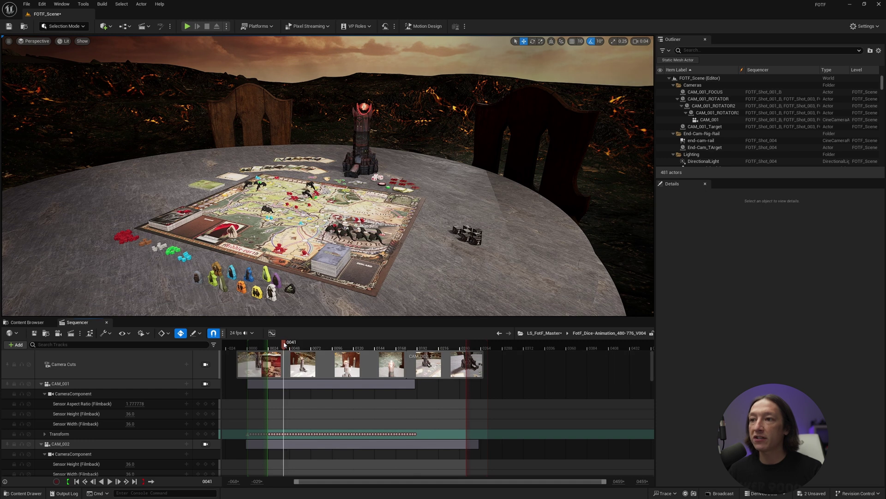
drag(285, 344, 268, 344)
key(space)
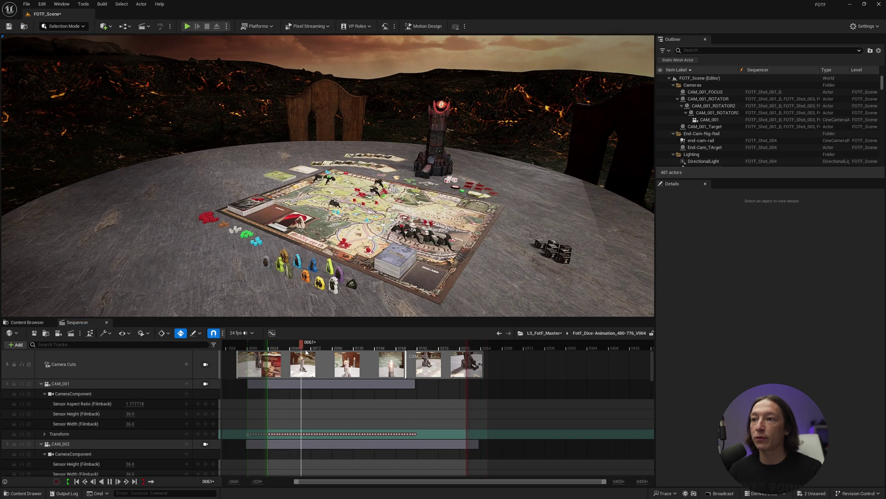
click(546, 333)
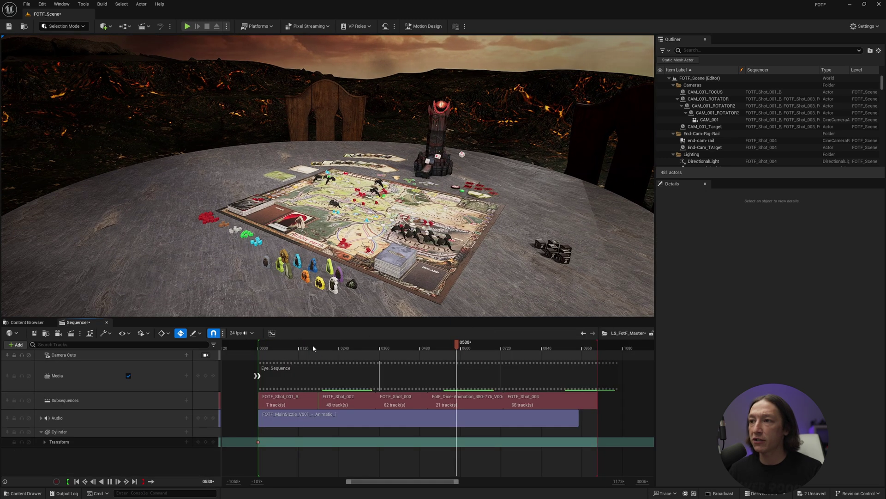
click(275, 347)
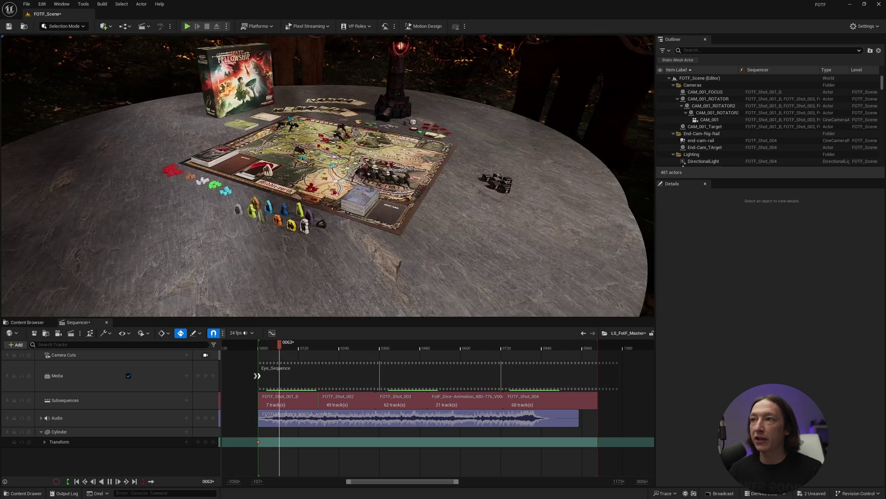
key(space)
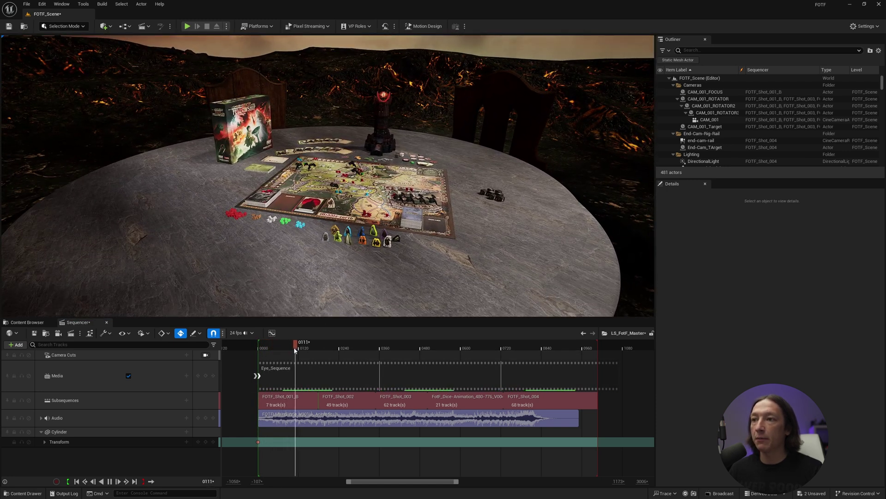
click(320, 238)
key(f)
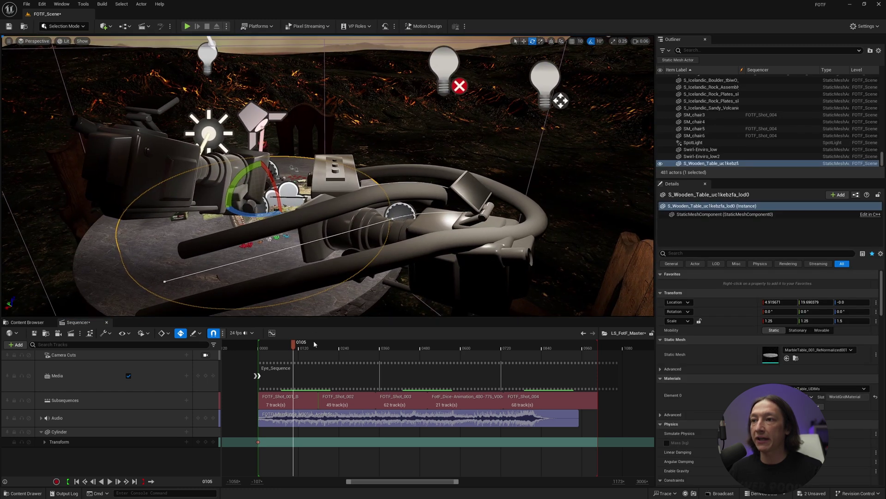
click(259, 344)
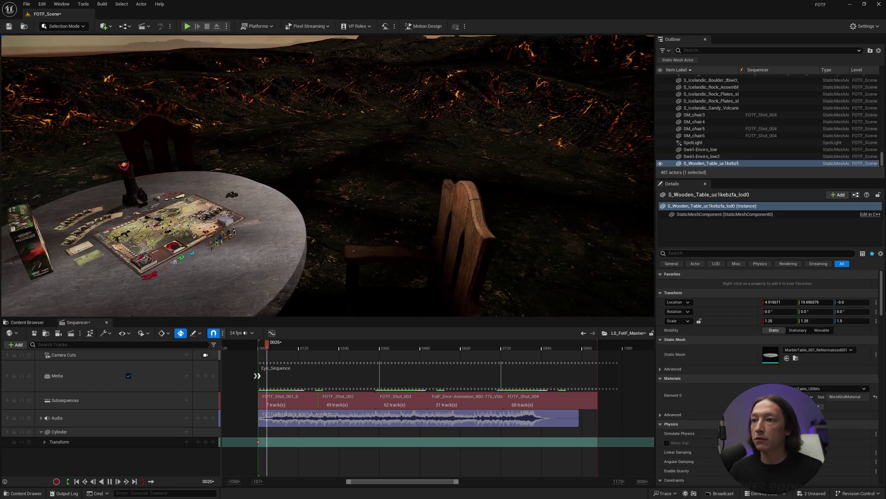
click(289, 344)
drag(288, 342, 293, 344)
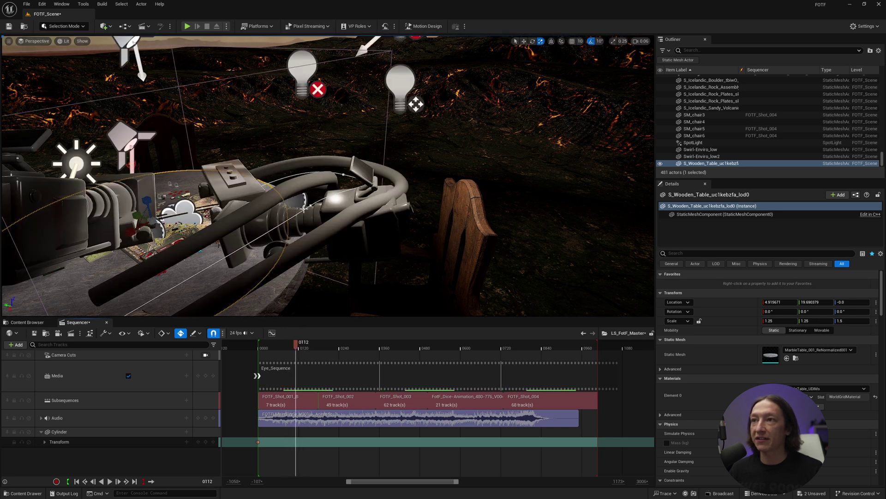
click(304, 209)
click(287, 343)
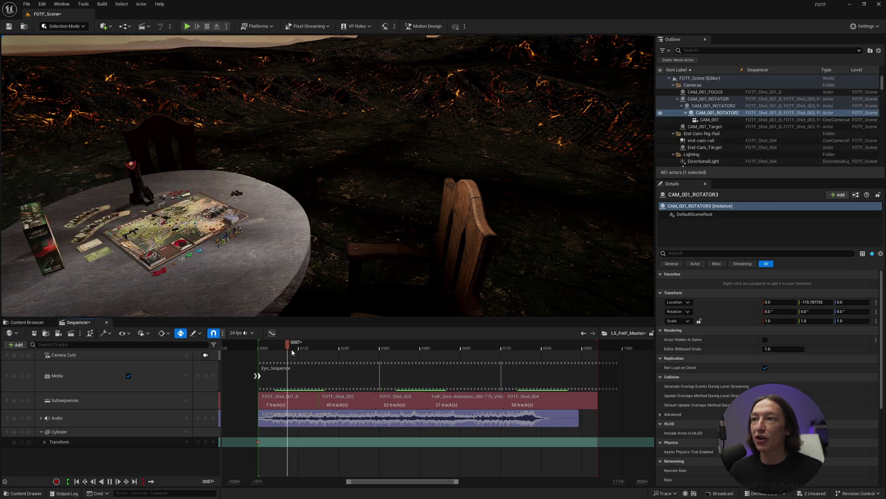
drag(289, 344, 321, 344)
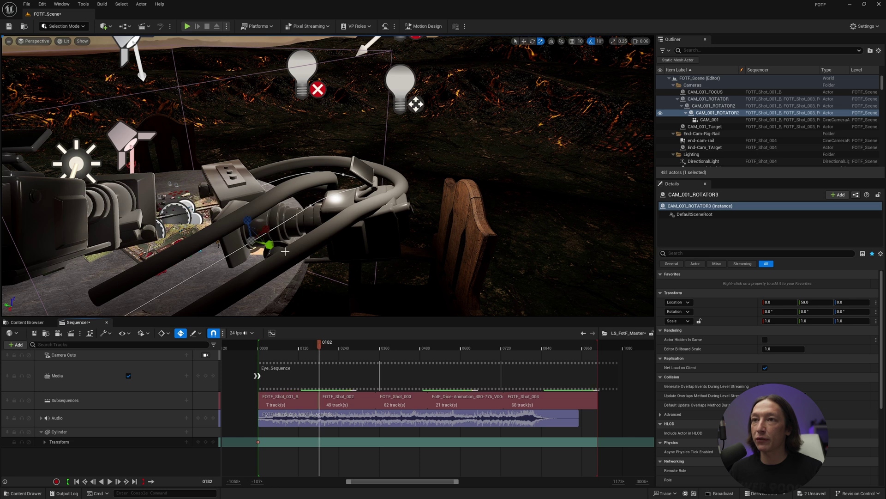
click(318, 345)
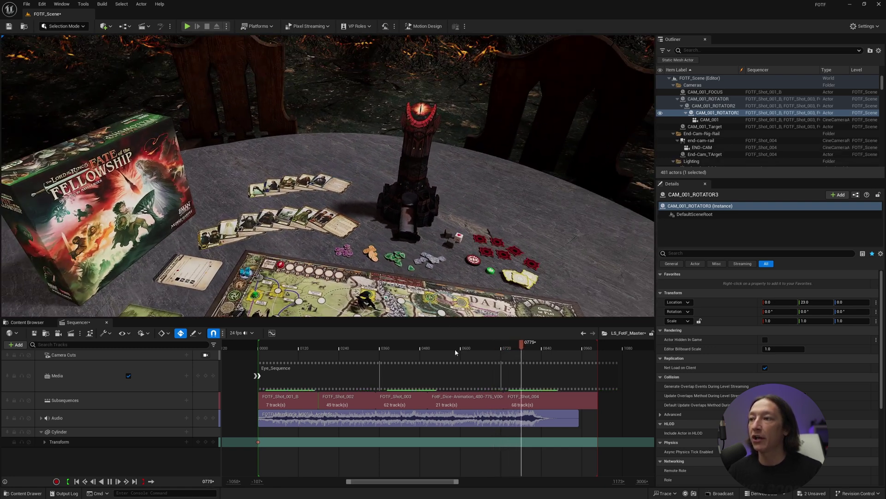
- Stop playback at frame 0557, orbit closer to the dice tower, and jump to frame 0598
click(445, 351)
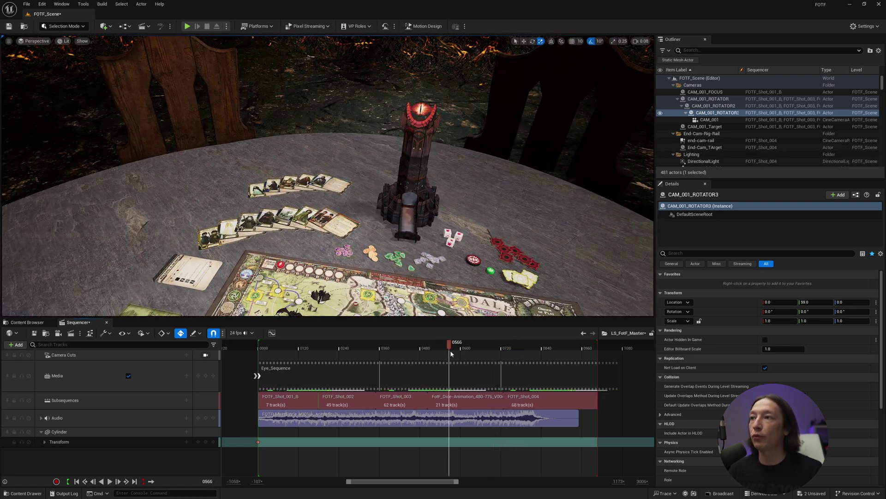
right_drag(403, 208, 403, 208)
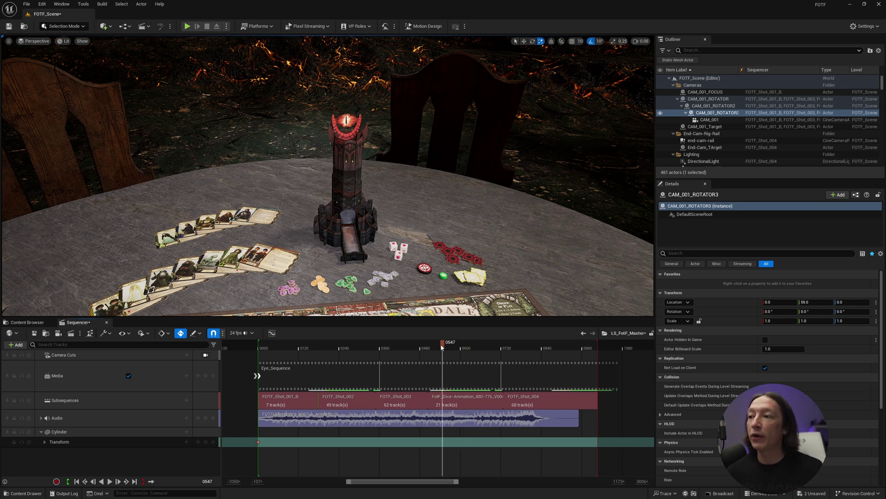
click(460, 343)
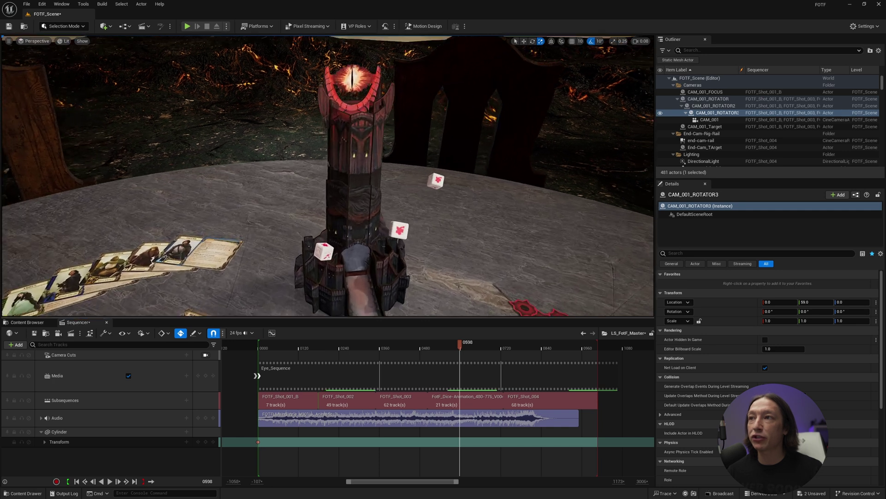
- Open the dice-animation subsequence and play the dice roll through its shot camera
double_click(438, 398)
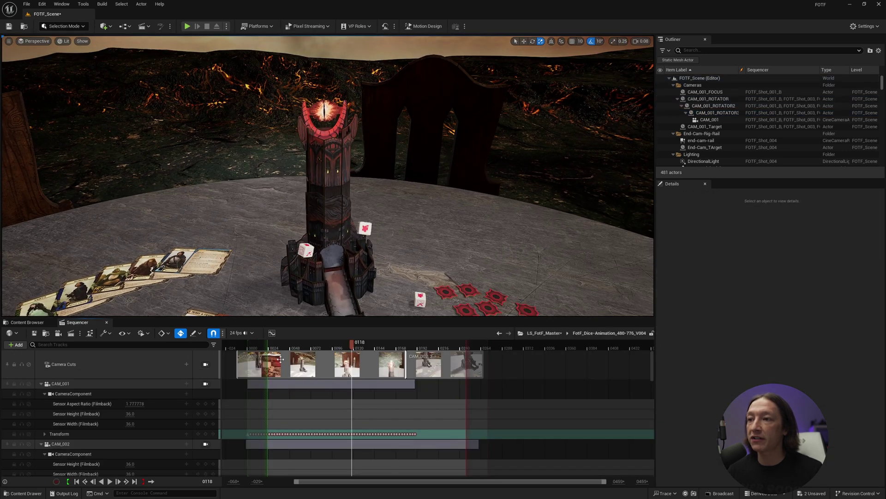
click(205, 365)
key(space)
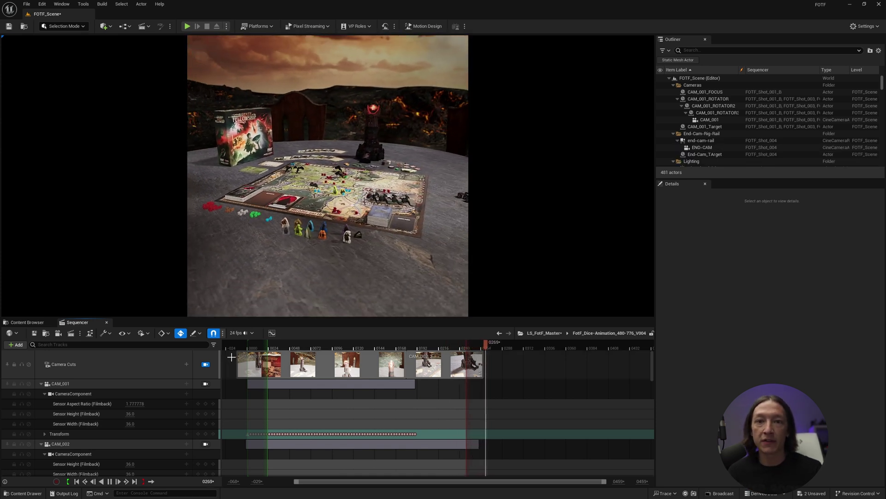
key(space)
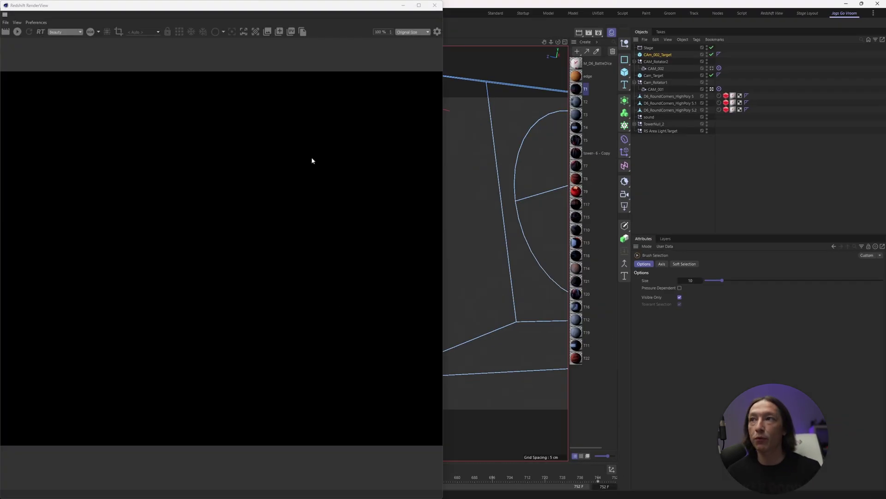
- Close the Redshift RenderView and review the original dice-tower camera animation from frame 480 to 593
click(437, 6)
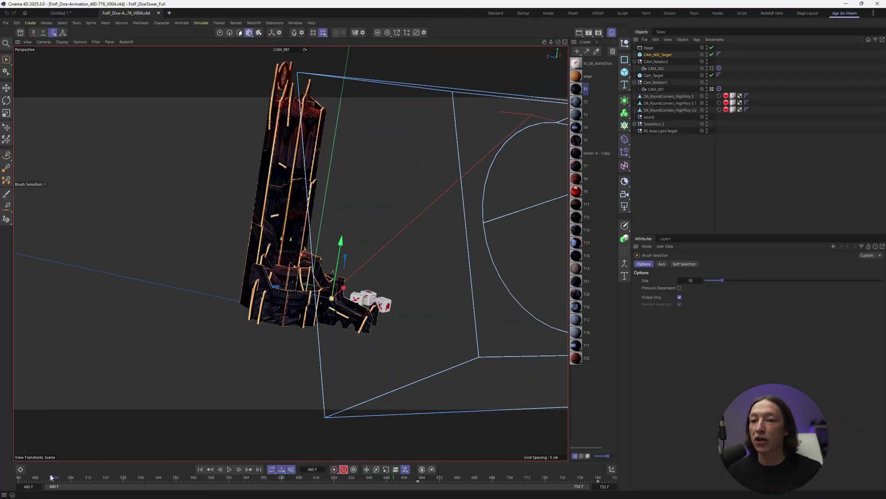
click(228, 470)
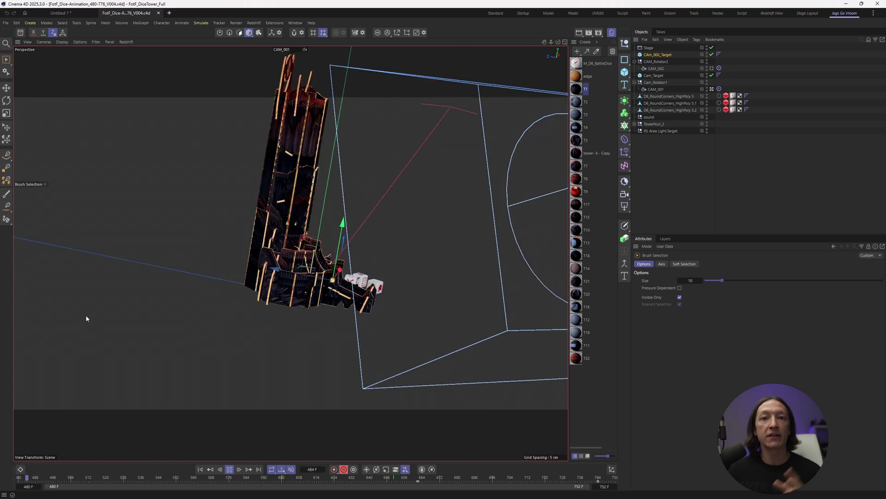
drag(69, 480, 5, 478)
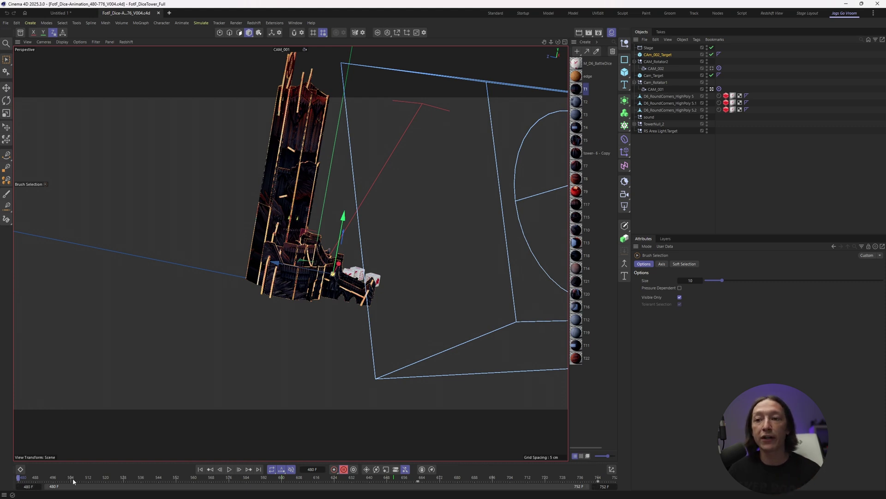
drag(72, 481, 286, 483)
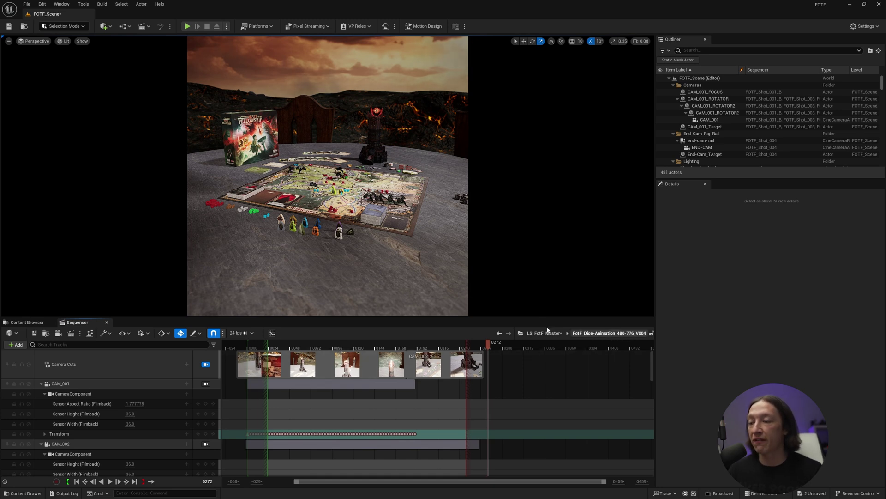
click(323, 348)
key(space)
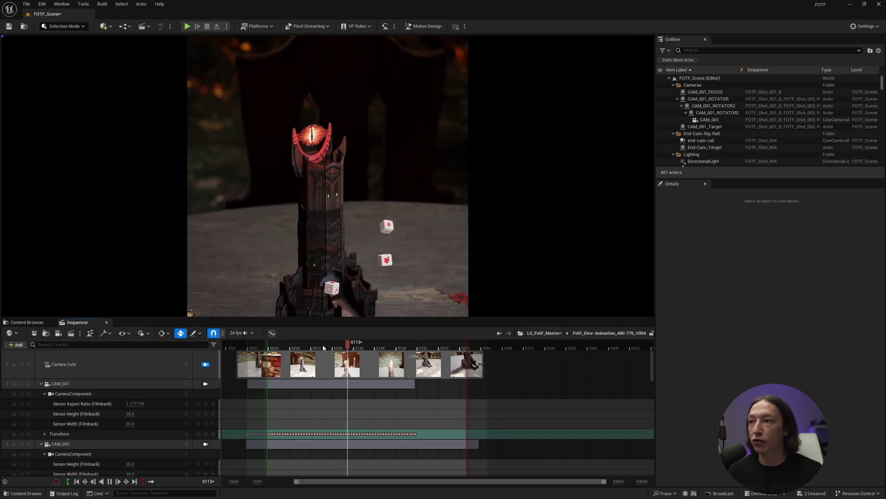